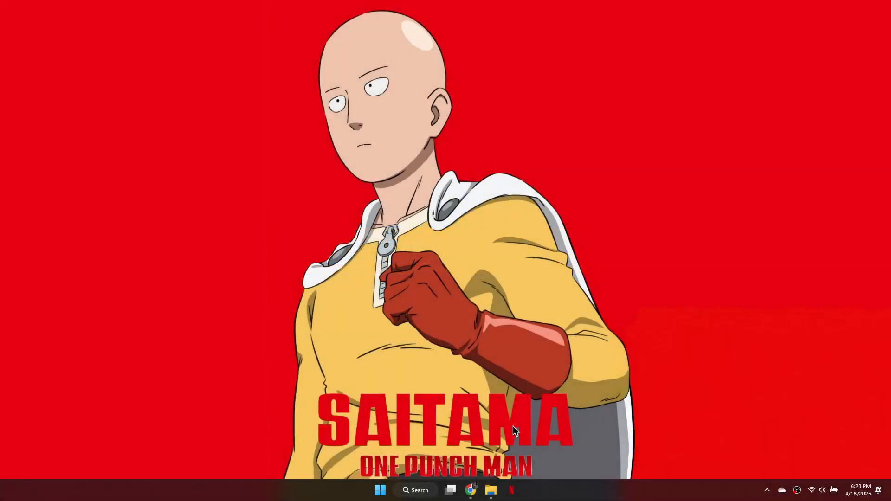
Reach the Windows Defender Firewall advanced security console from Windows search.
left_click(416, 491)
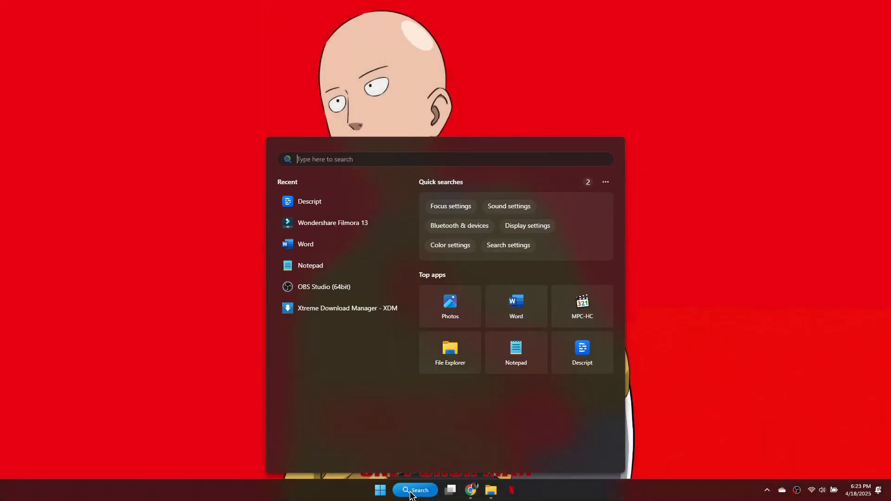
type("windows defender firewall")
key("Return")
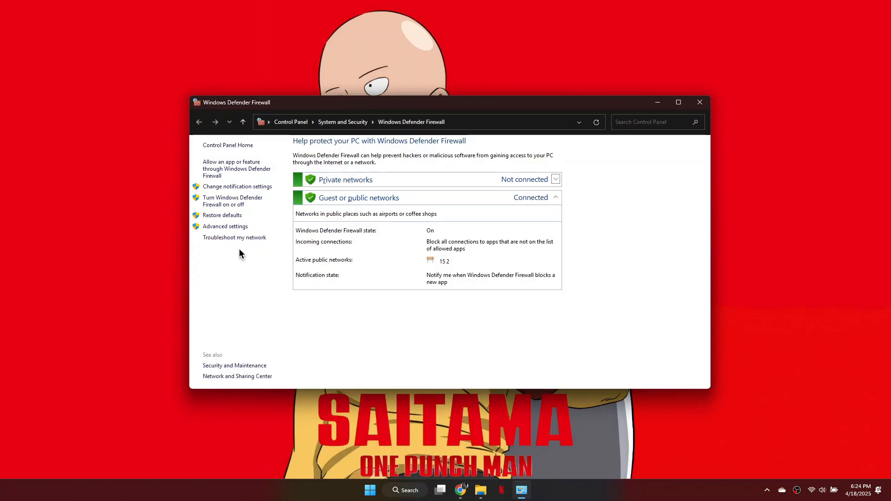
left_click(226, 227)
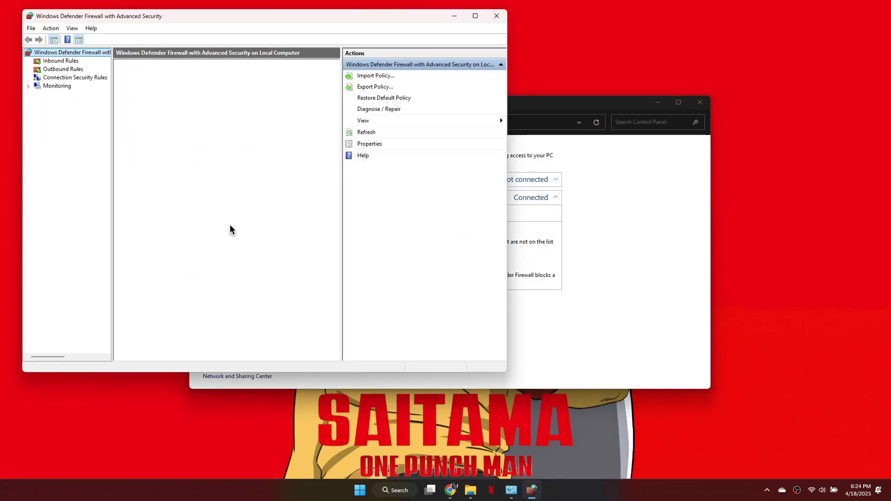
Start a new inbound rule of type Program from the Inbound Rules list.
left_click(59, 61)
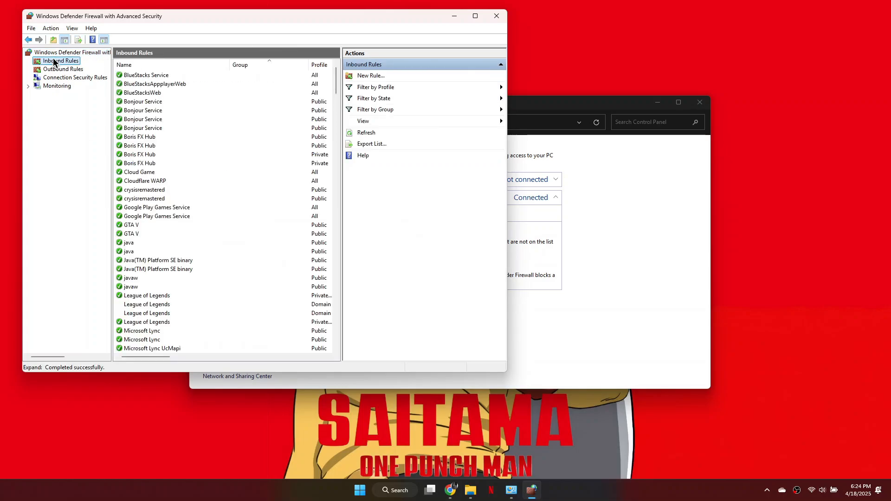
left_click(371, 75)
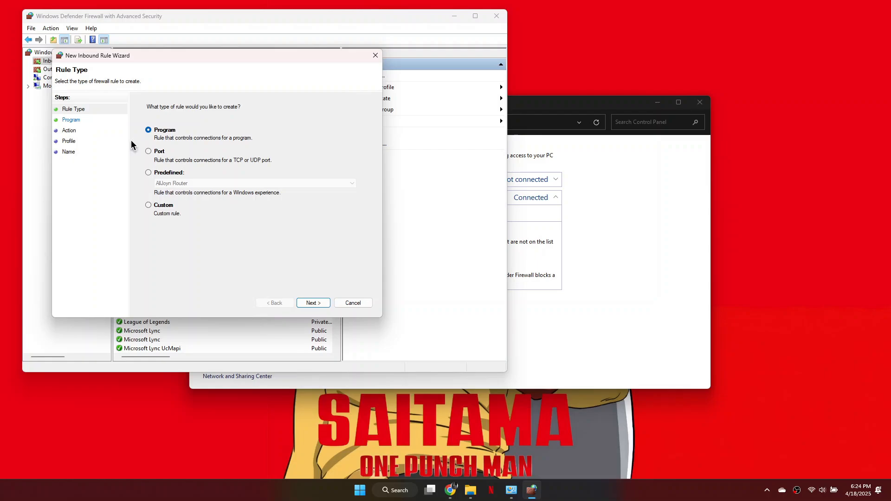
left_click(70, 120)
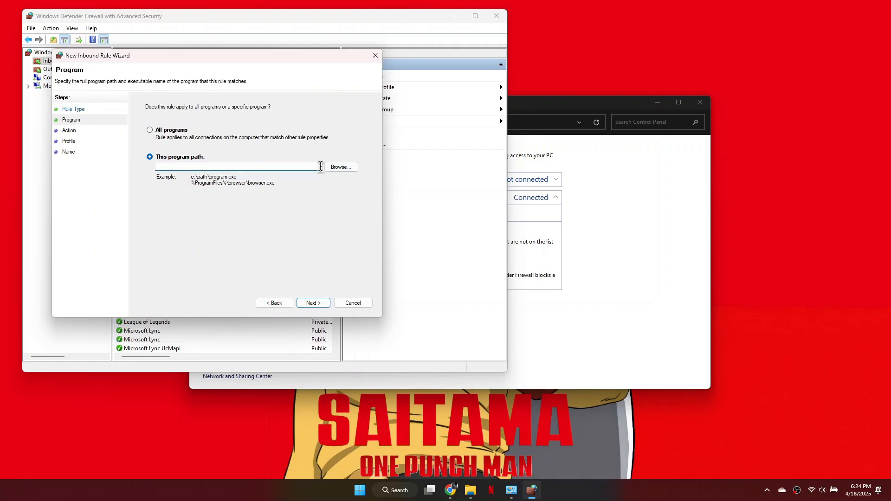
Point the rule at C:\Program Files\Adobe\Adobe Premiere Pro 2020\Adobe Premiere Pro.exe.
left_click(332, 166)
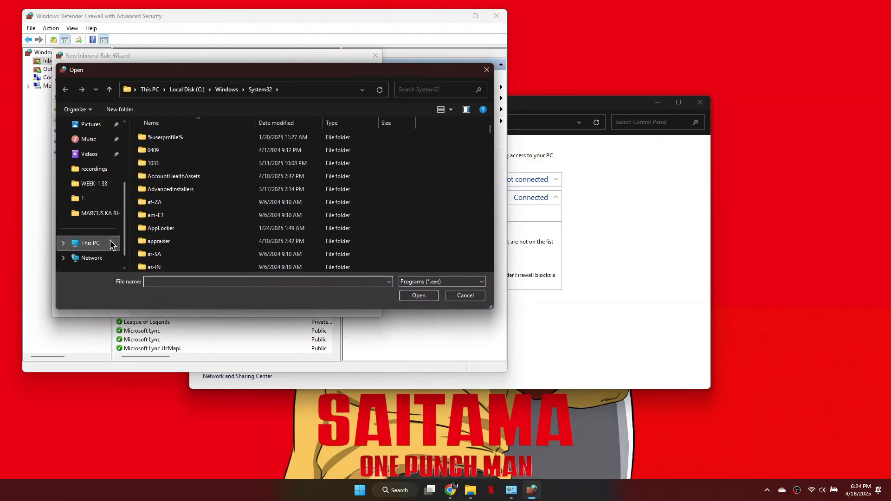
left_click(94, 243)
double_click(182, 146)
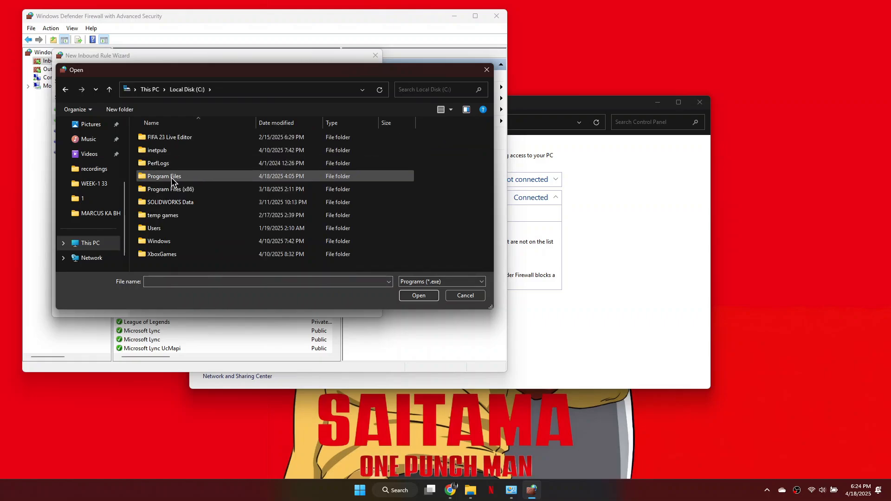
double_click(171, 178)
double_click(169, 158)
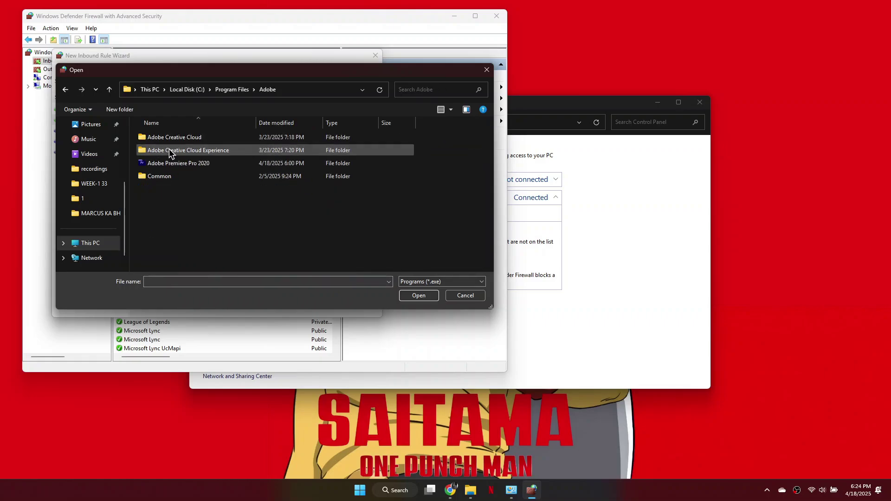
double_click(215, 163)
scroll(215, 166, "down", 3)
scroll(214, 166, "down", 5)
scroll(214, 166, "up", 2)
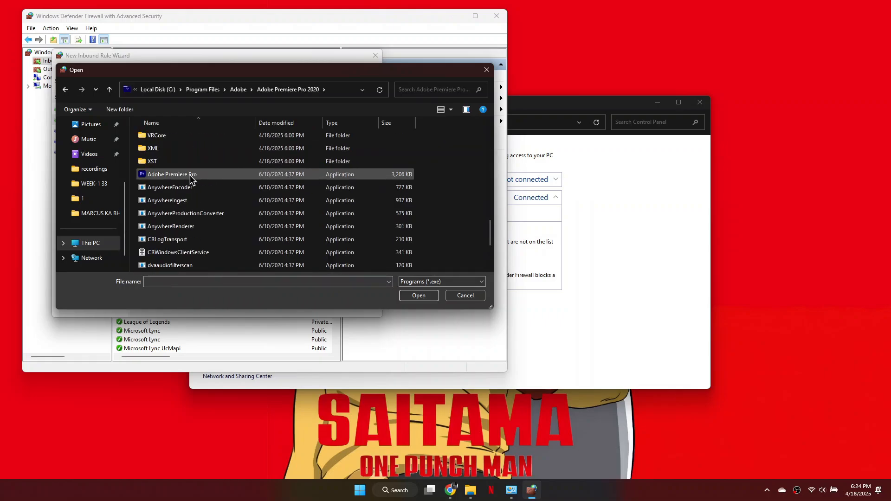
double_click(190, 175)
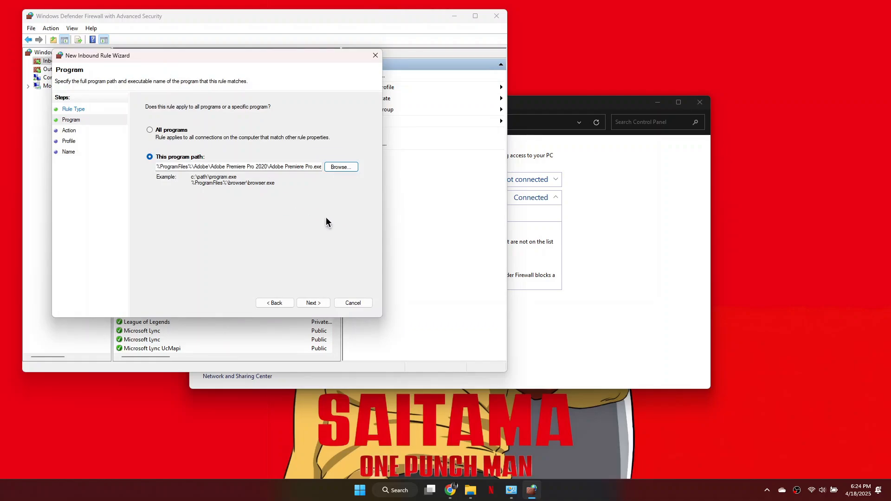
Set the action to Block the connection, keep all profiles, and finish the rule named Adobe.
left_click(313, 304)
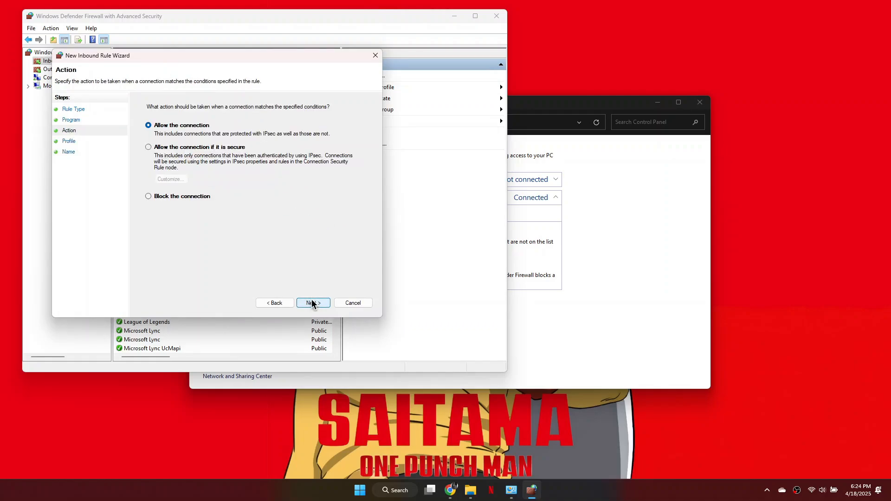
left_click(187, 197)
left_click(323, 304)
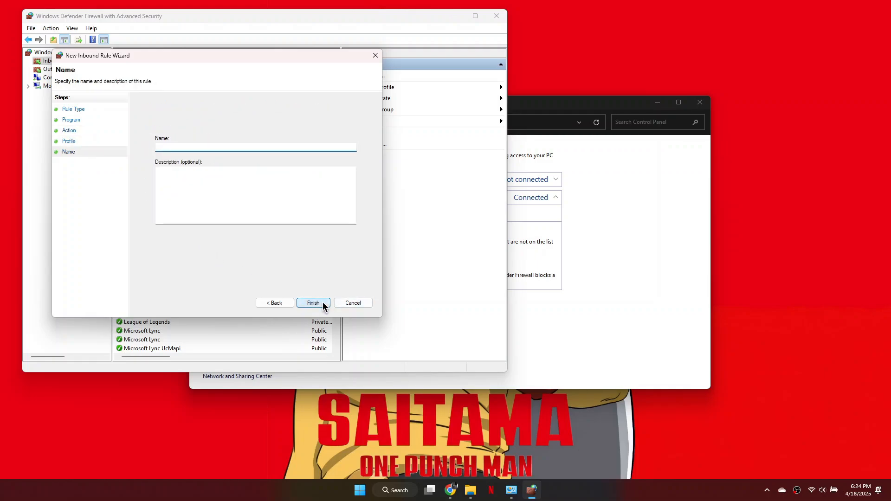
type("Adobe")
left_click(313, 303)
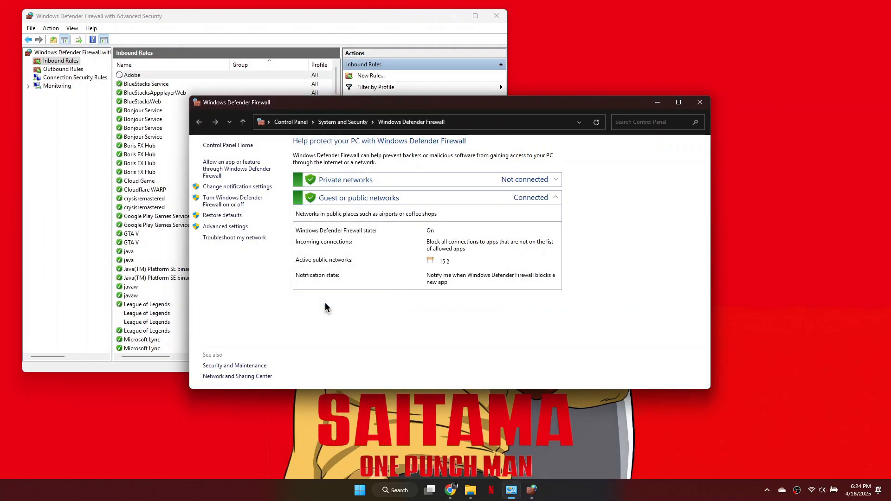
Bring the advanced firewall window forward to confirm the Adobe inbound rule.
left_click(222, 27)
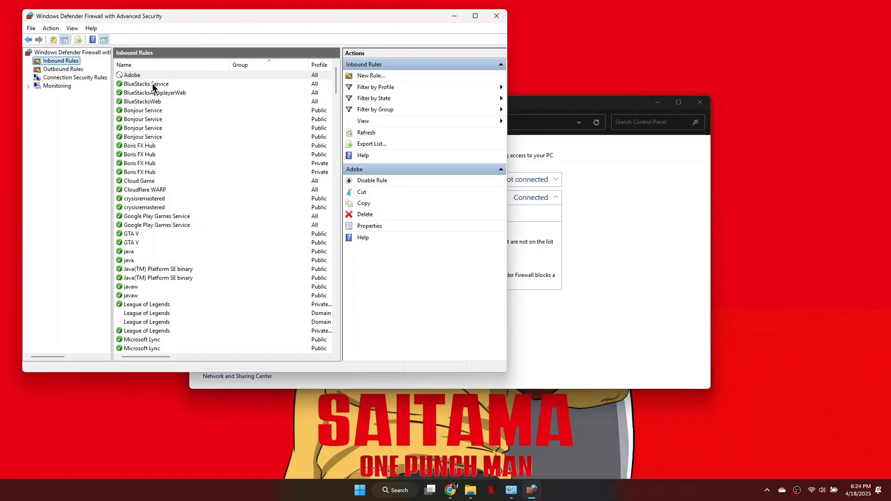
scroll(159, 181, "down", 5)
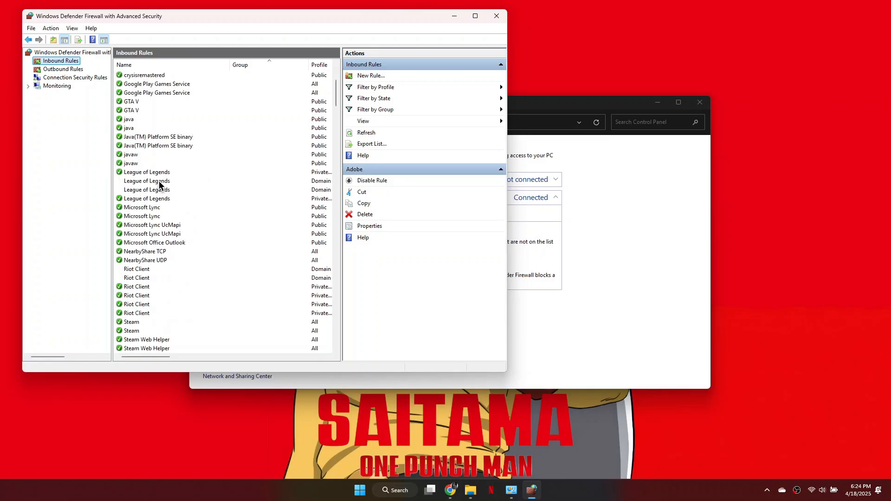
scroll(159, 181, "up", 5)
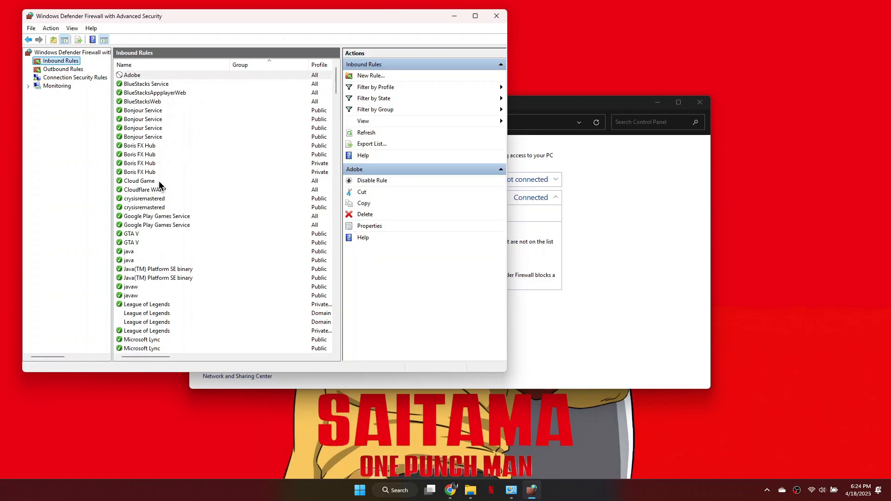
Start an outbound Program rule with the pasted Premiere Pro executable path.
left_click(57, 69)
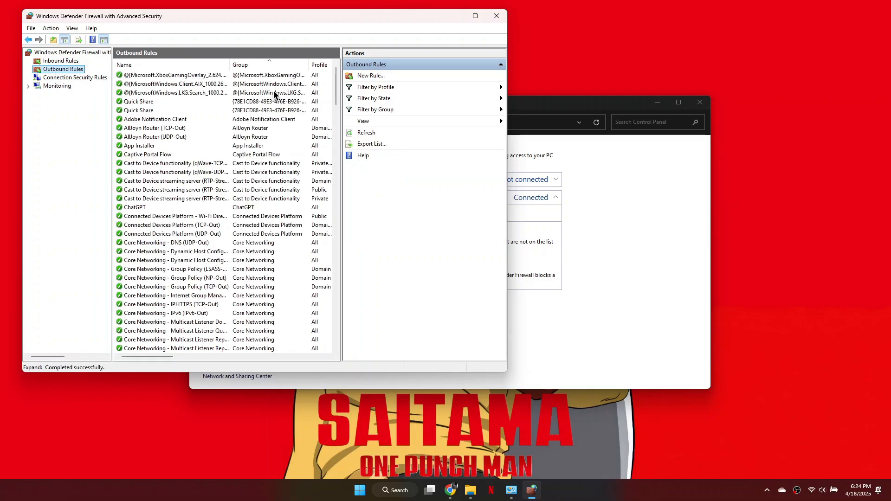
left_click(368, 75)
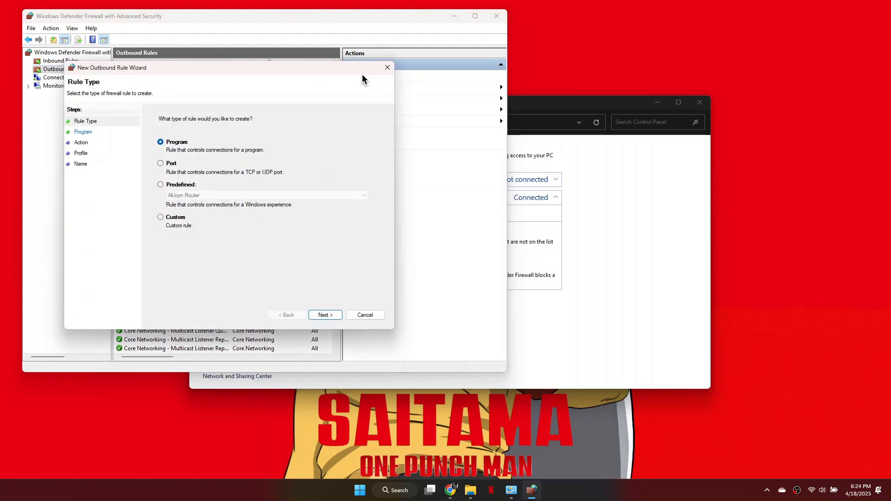
left_click(85, 132)
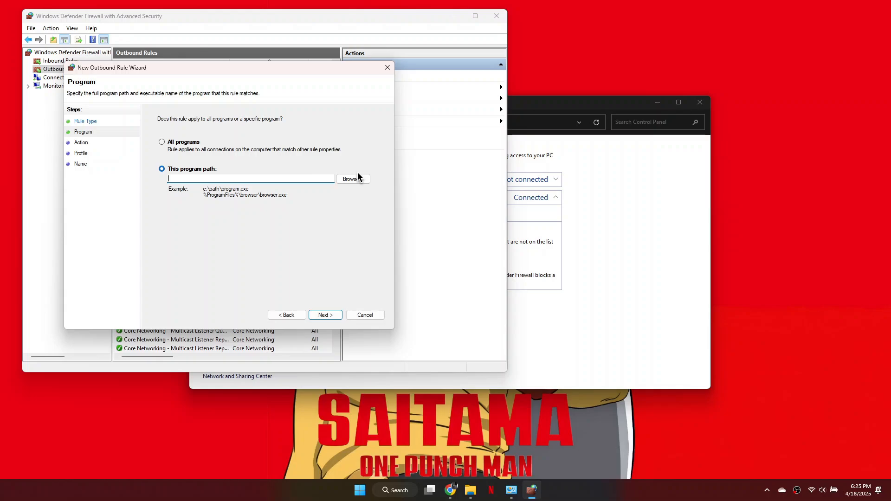
type("%ProgramFiles%\\Adobe\\Adobe Premiere Pro 2020\\Adobe Premiere Pro.exe")
Block the connection, keep the profiles, and finish the outbound rule named Adobe.
left_click(325, 315)
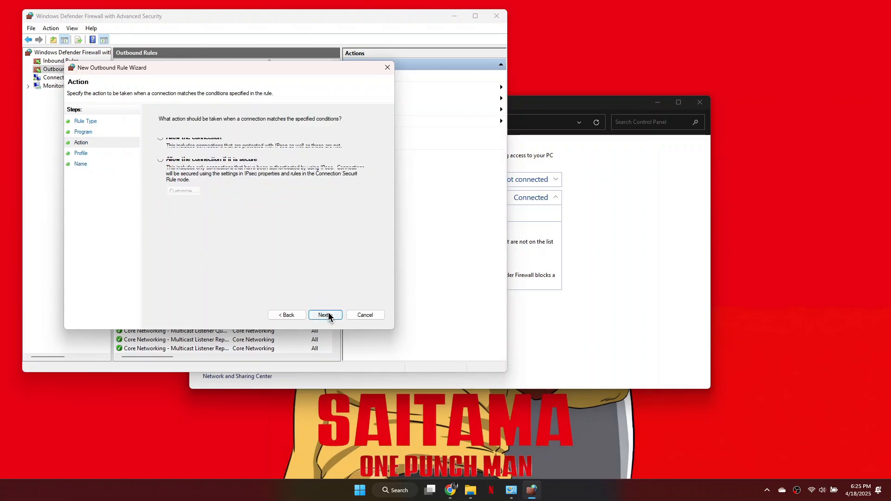
left_click(328, 315)
type("FAQ")
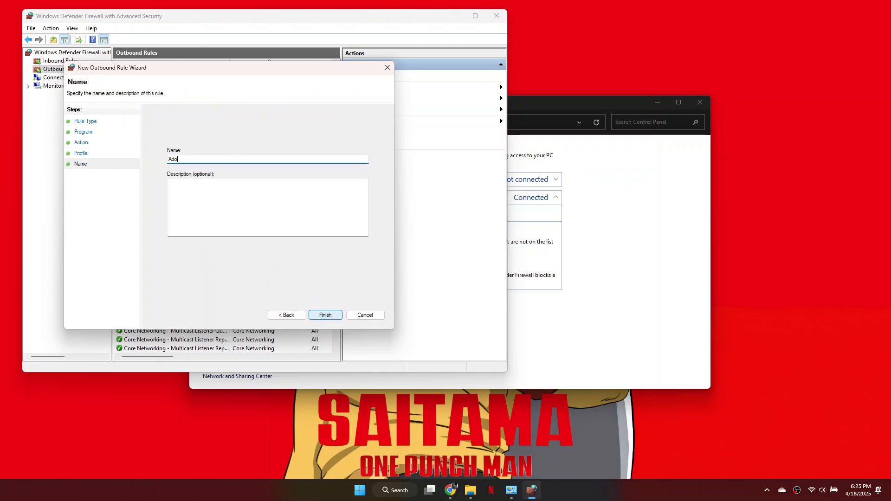
left_click(325, 315)
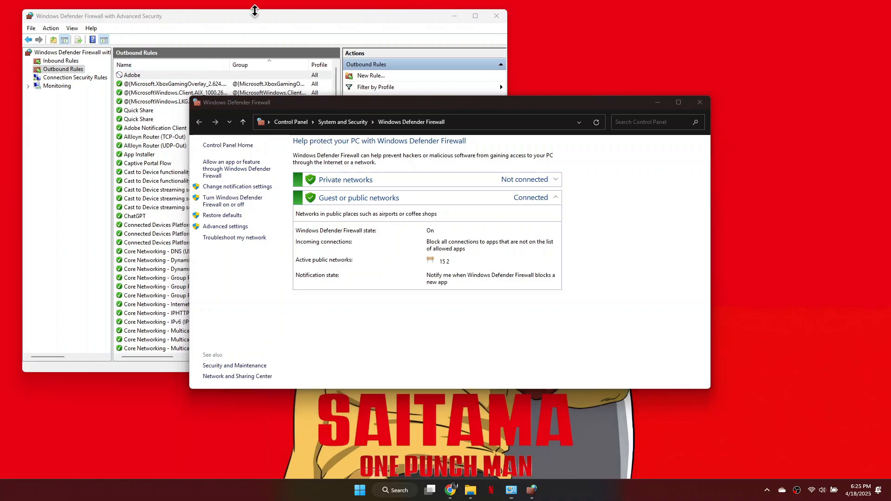